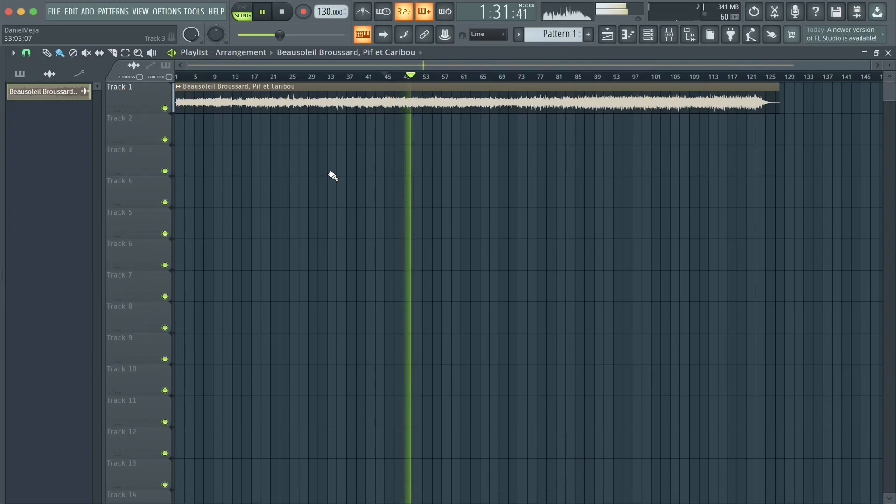
- Jump playback of the Beausoleil Broussard sample to around bar 83
click(565, 78)
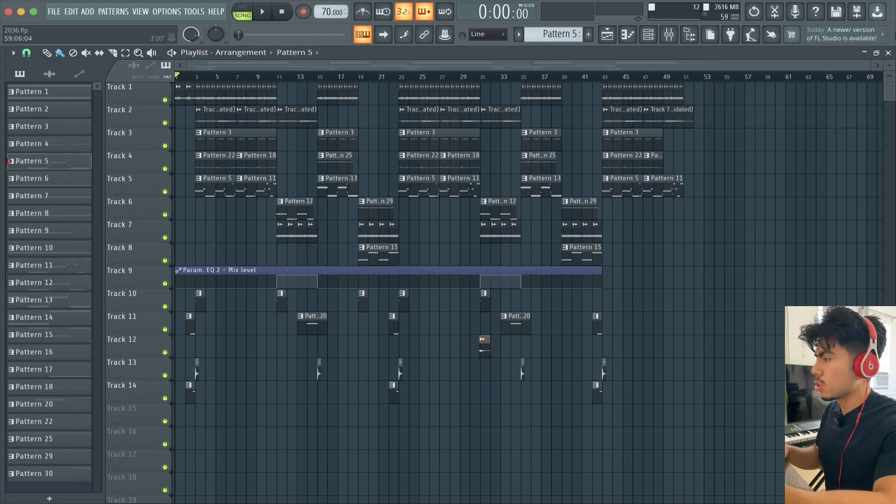
- Open the Serato Sample channel from the channel rack and audition the sample chops mapped to C4, D4 and E4
key(F6)
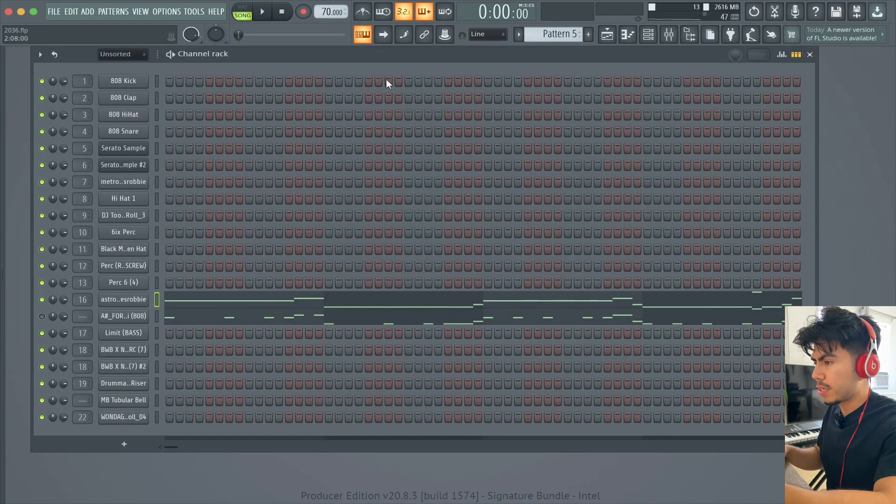
click(125, 148)
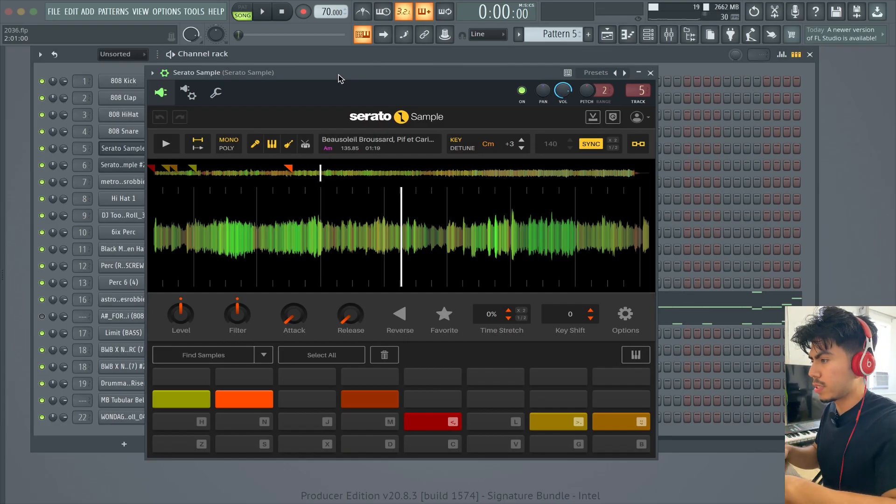
drag(339, 75, 322, 75)
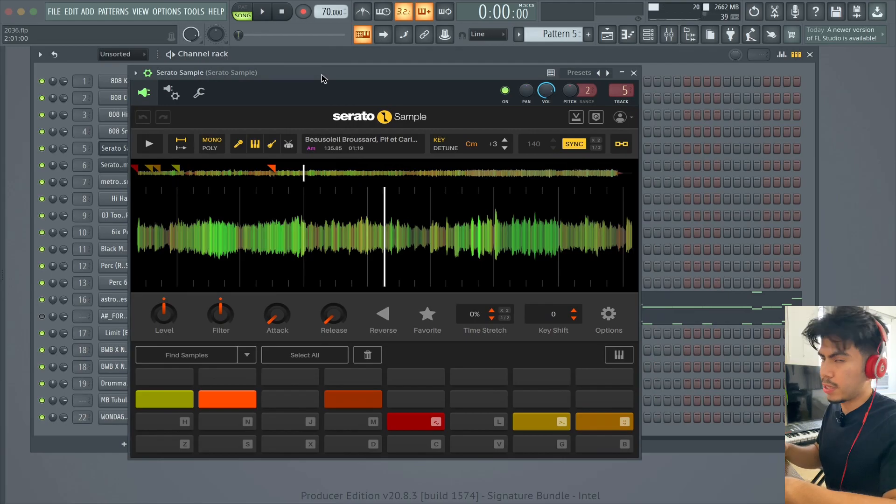
key(comma)
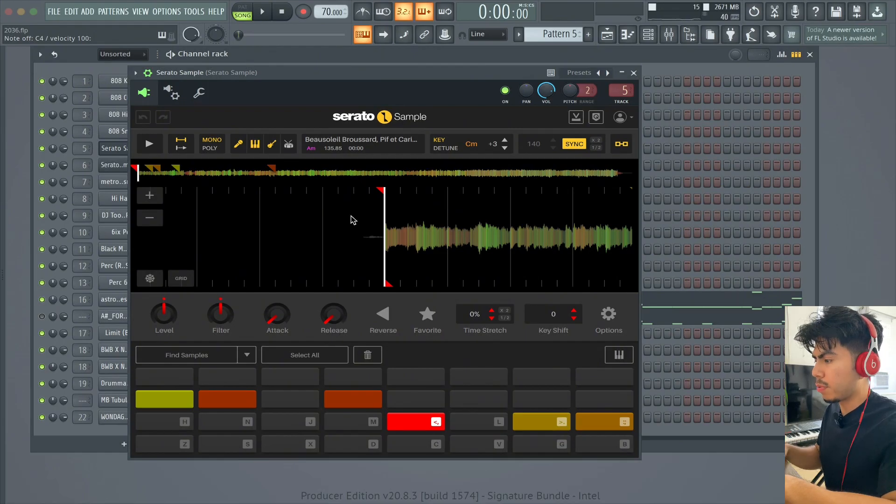
key(comma)
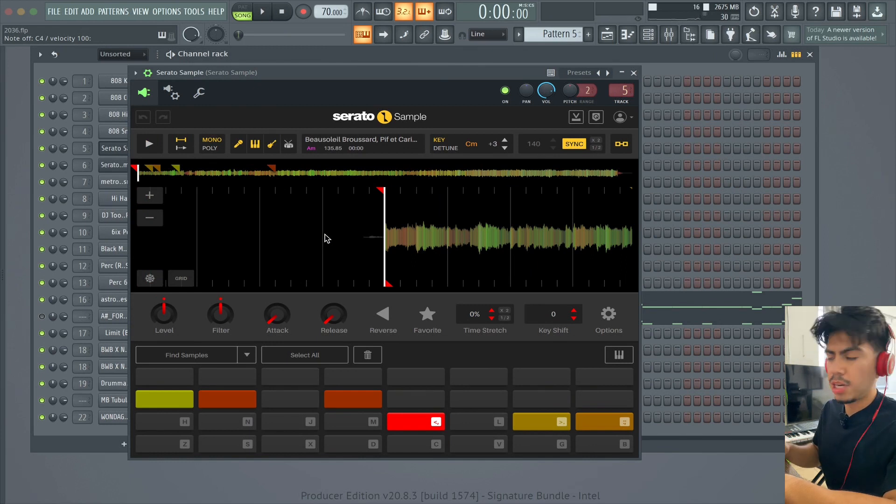
key(period)
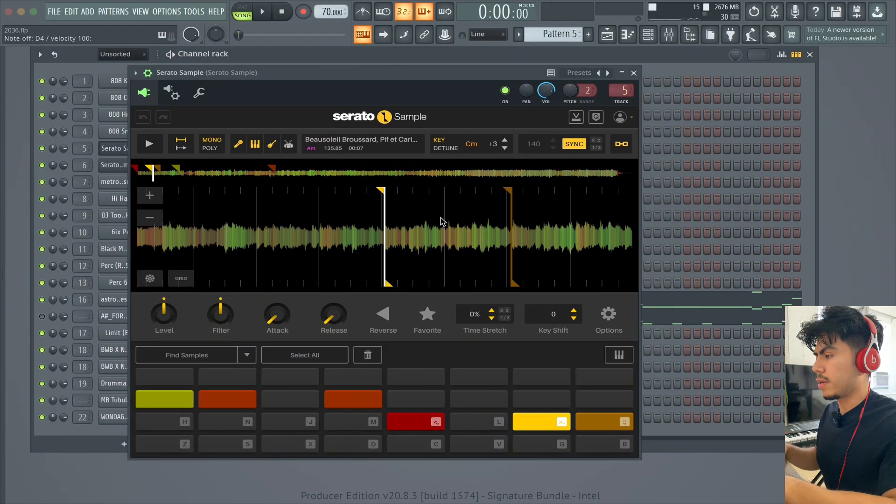
key(period)
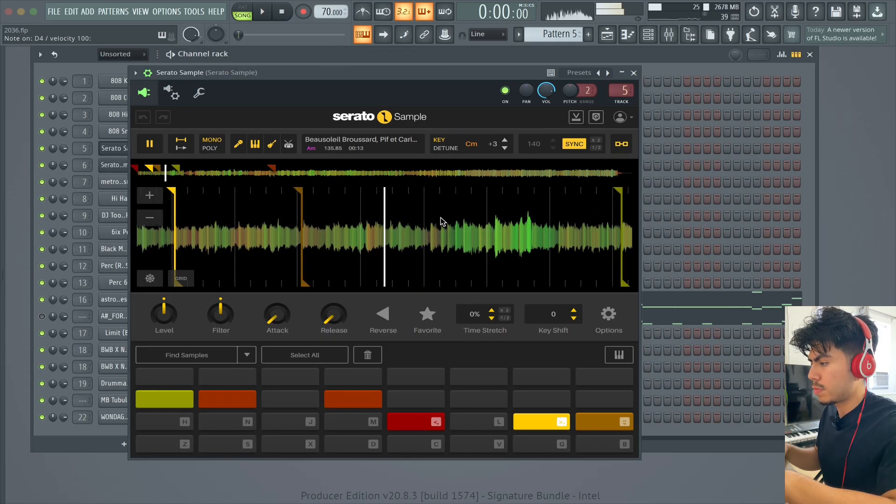
key(slash)
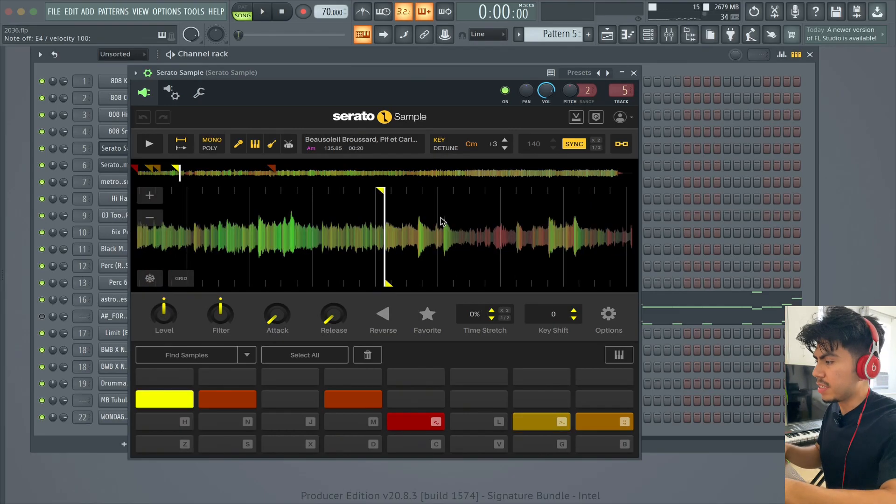
key(slash)
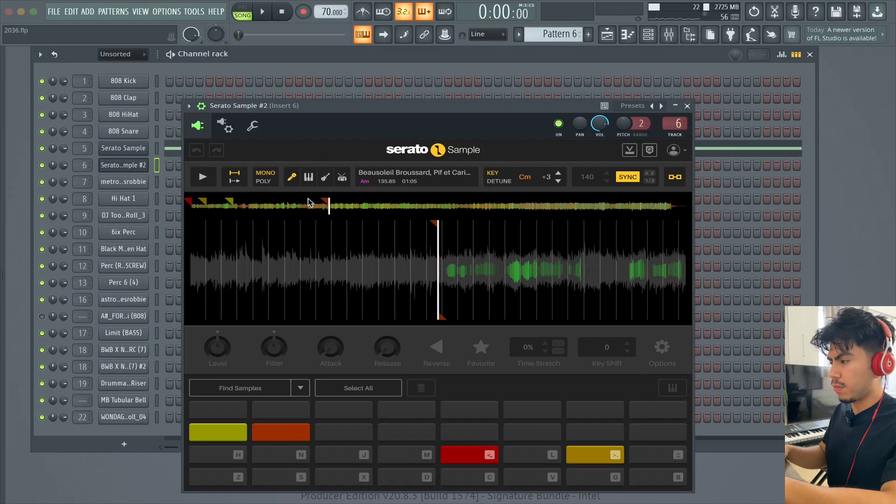
- Open the Raum reverb on mixer Insert 6 and inspect its Decay, Mix, Low Cut and High Cut settings
key(v)
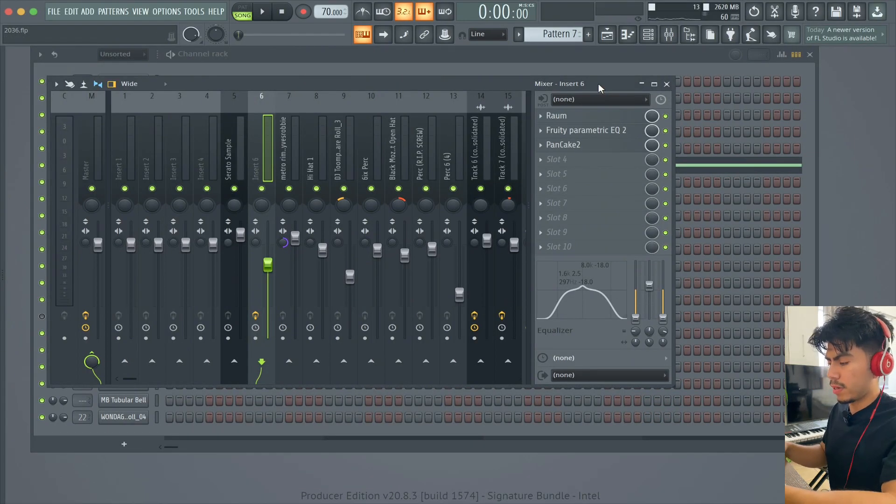
click(583, 115)
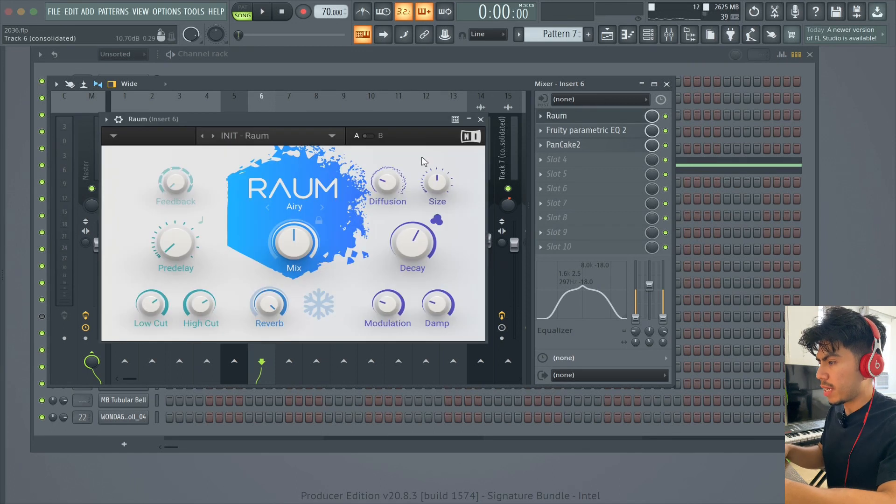
mouse_move(423, 247)
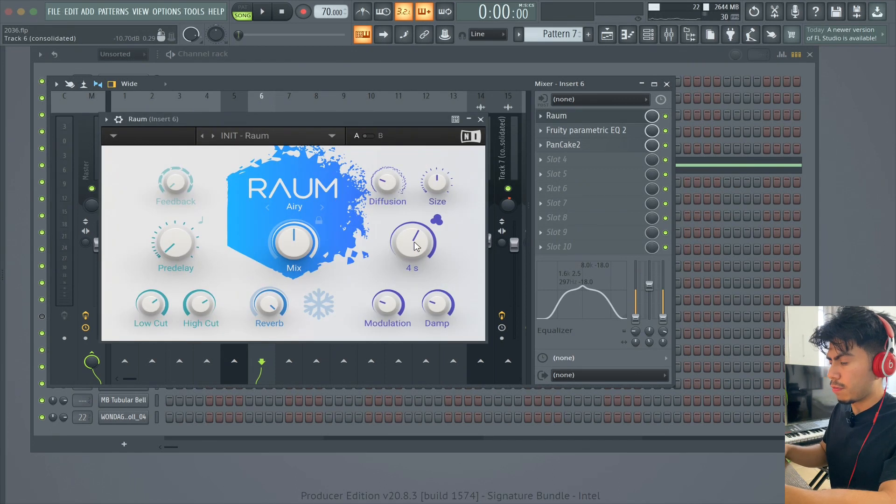
mouse_move(295, 247)
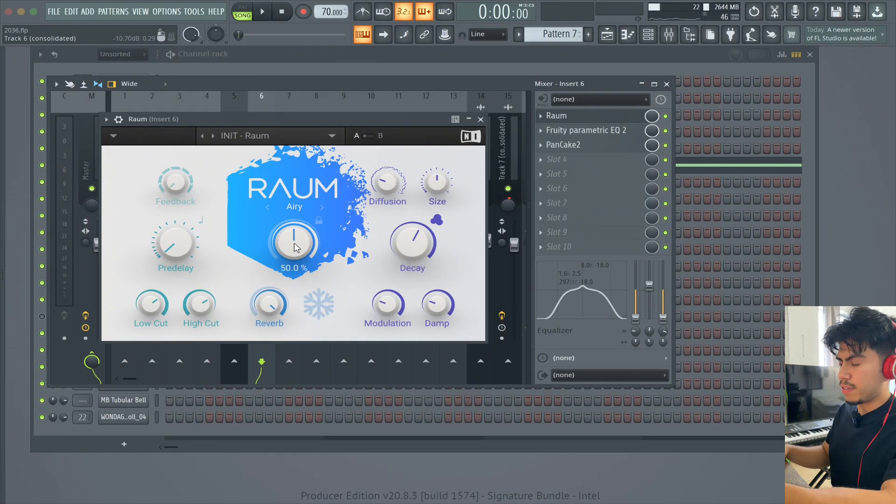
mouse_move(147, 310)
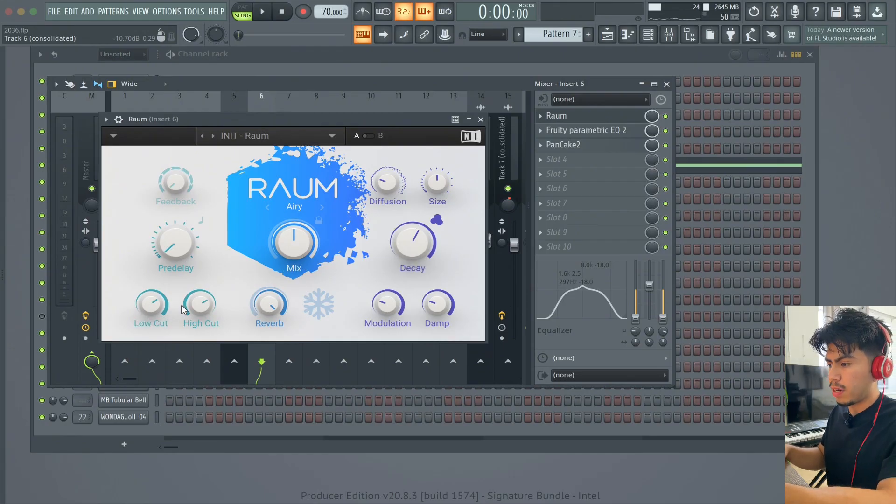
mouse_move(204, 310)
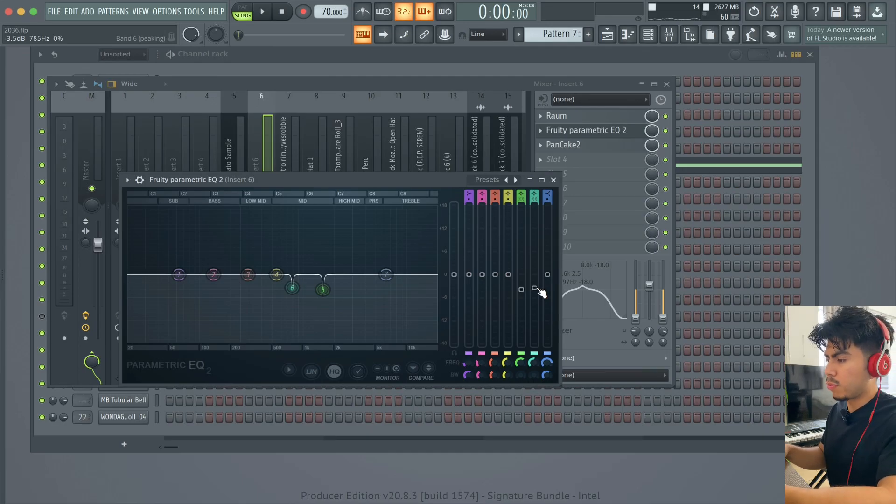
- Review bands 5 and 6 of Fruity parametric EQ 2 and the PanCake2 panning settings on Insert 6
mouse_move(288, 297)
drag(288, 297, 334, 300)
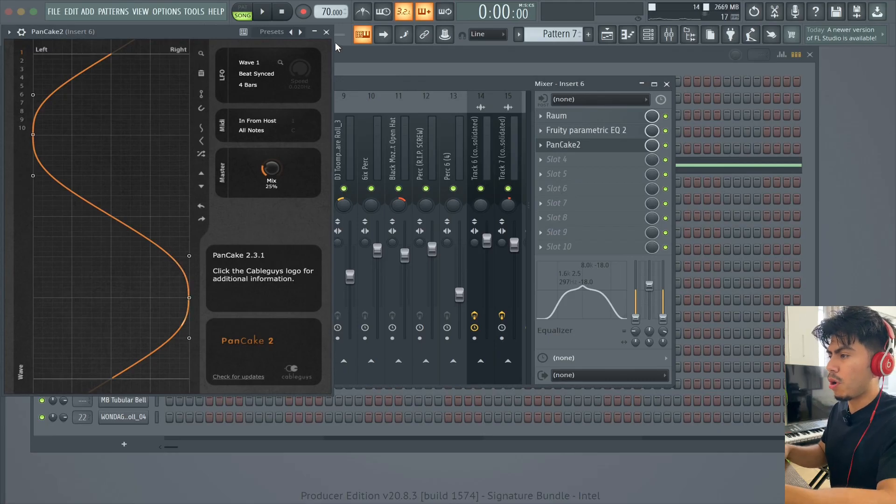
click(327, 32)
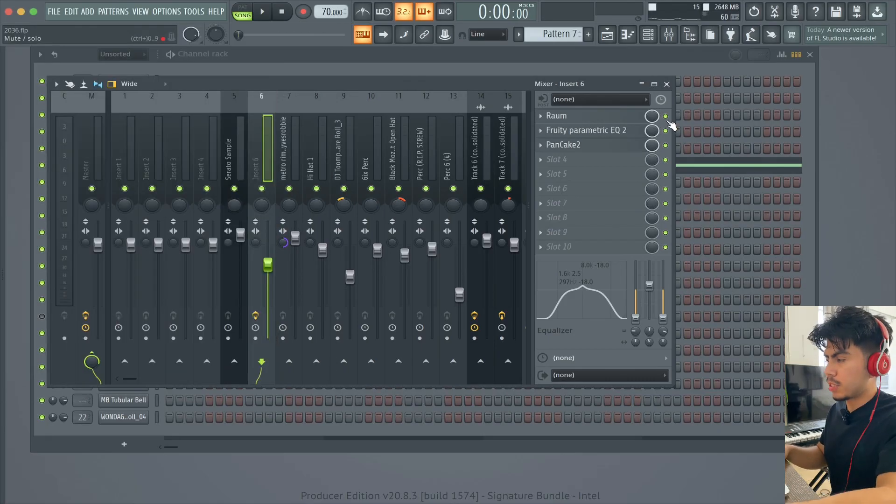
- Play Pattern 7 with Insert 6's Raum, EQ and PanCake2 effects bypassed and enabled to compare the sound
key(l)
key(space)
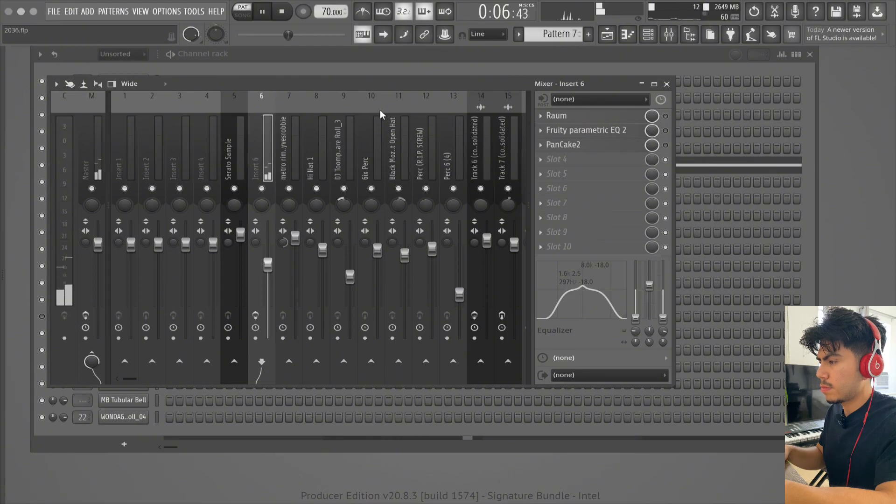
key(space)
key(space)
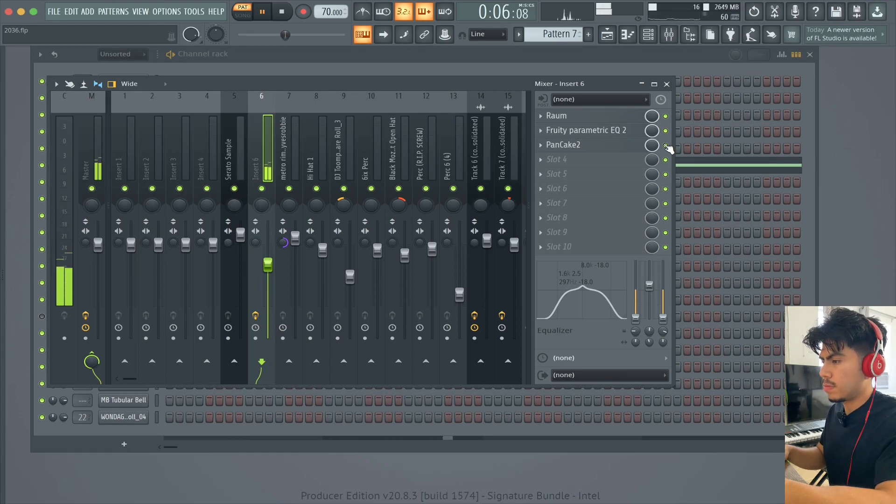
key(space)
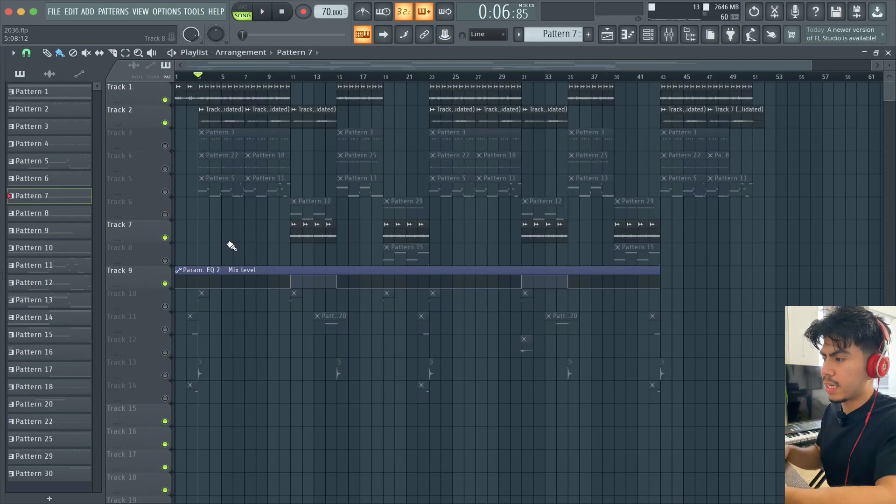
- Play the soloed sample tracks in the playlist section by section, starting from bars 3, 11, 15 and 19
key(space)
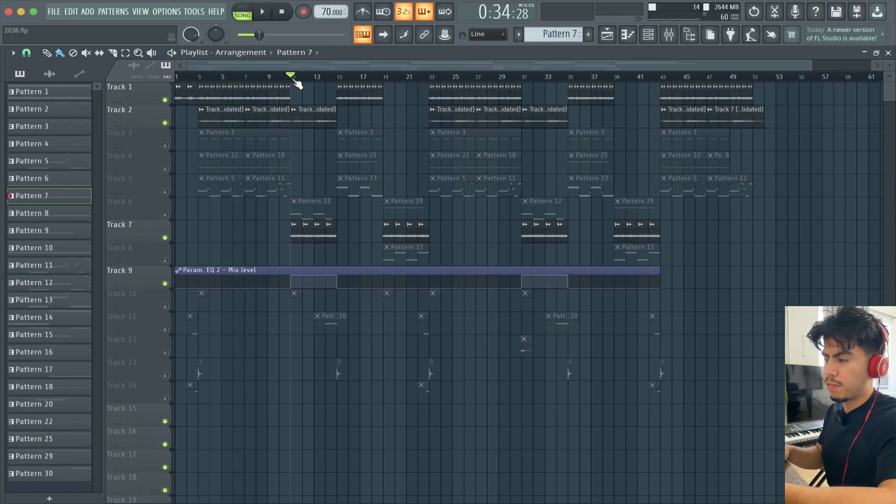
key(space)
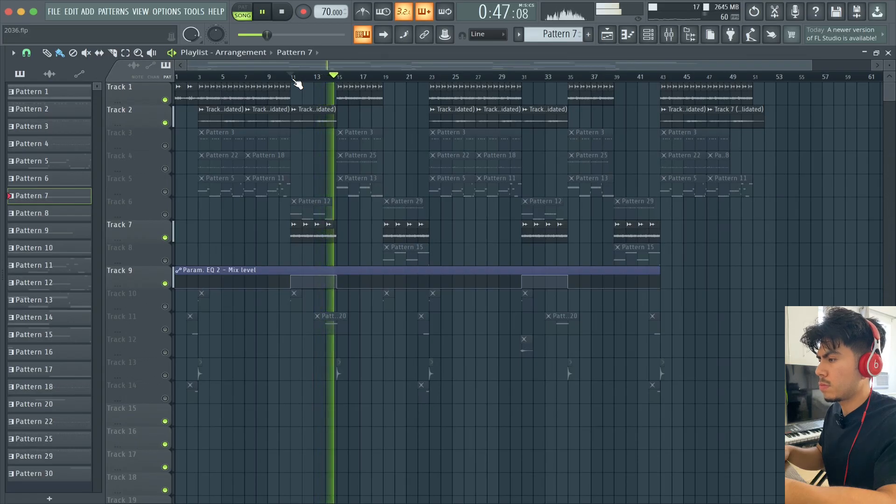
key(space)
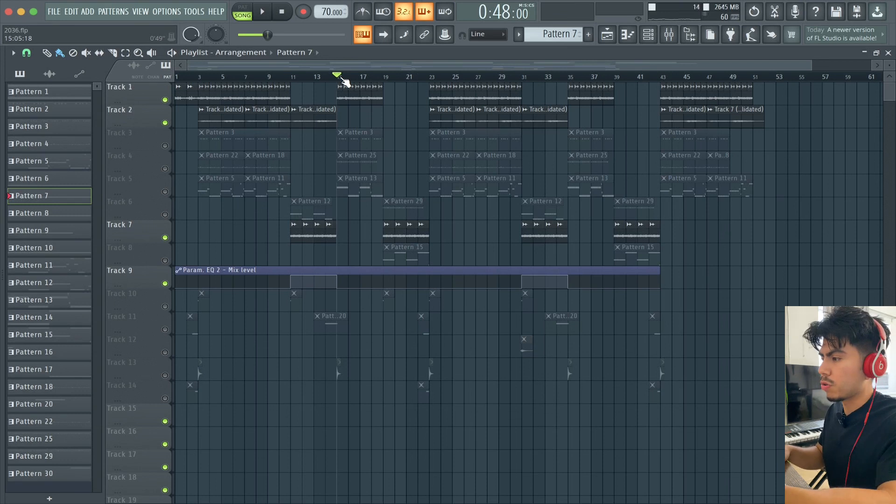
key(space)
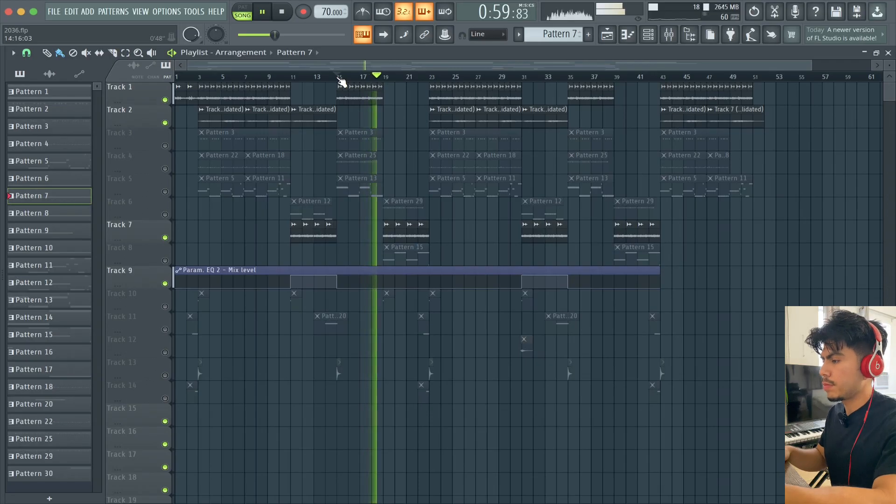
key(space)
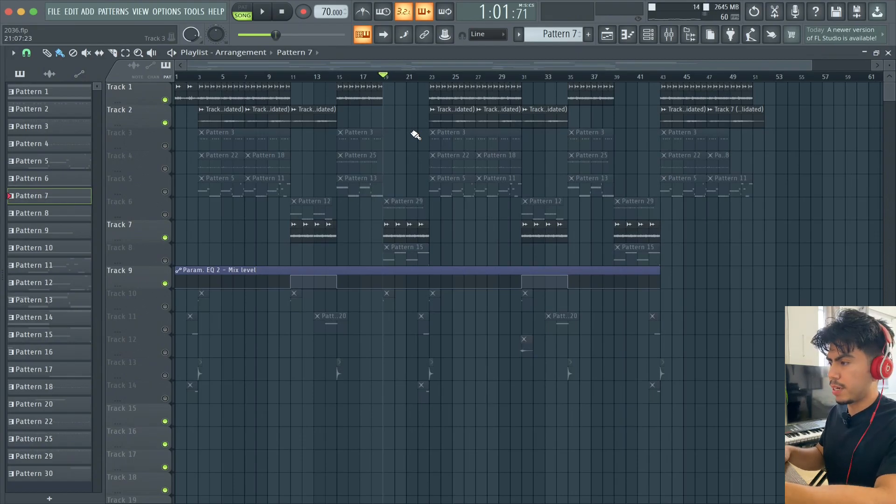
key(space)
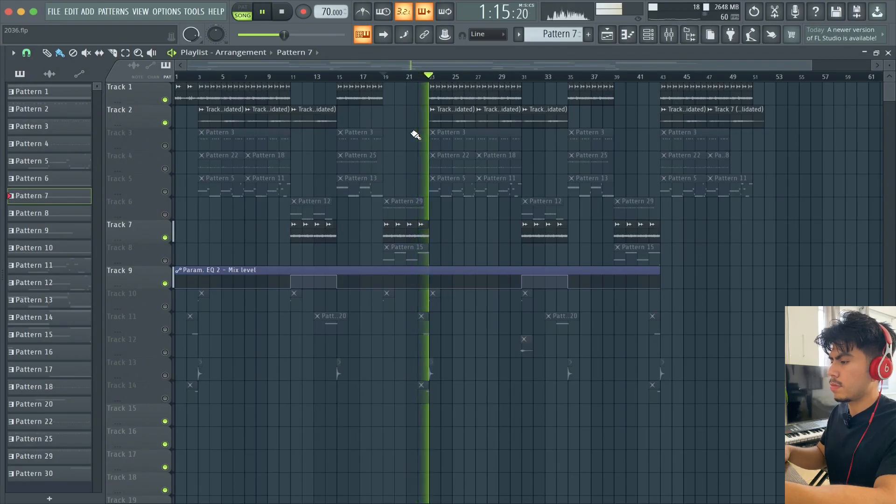
key(space)
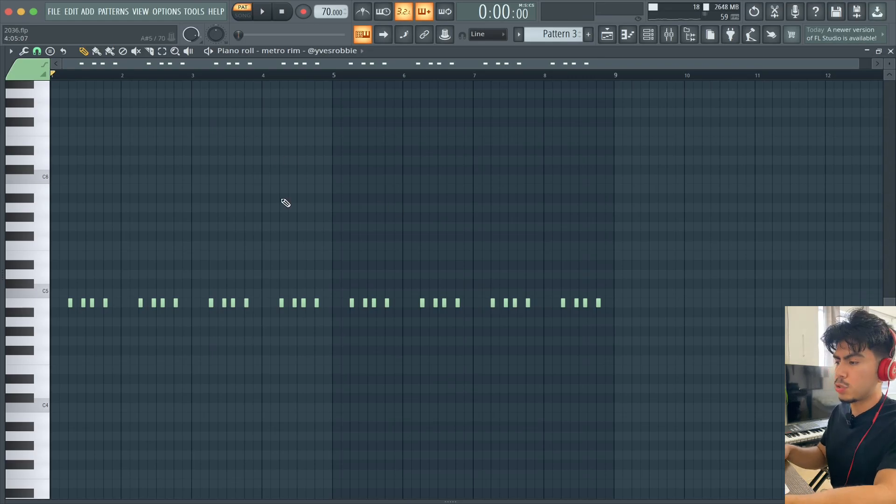
- Audition the metro rim in Pattern 3 and the hi-hat, snare roll, open hat and percussion parts in Pattern 22
key(space)
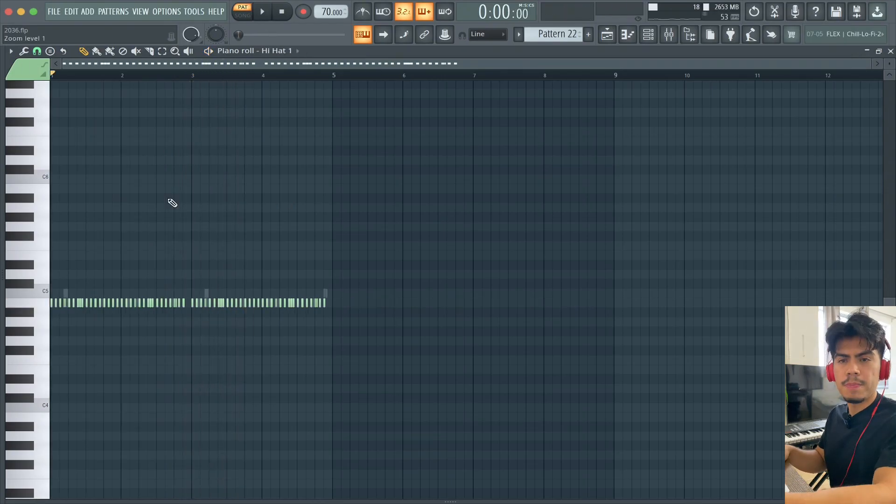
key(space)
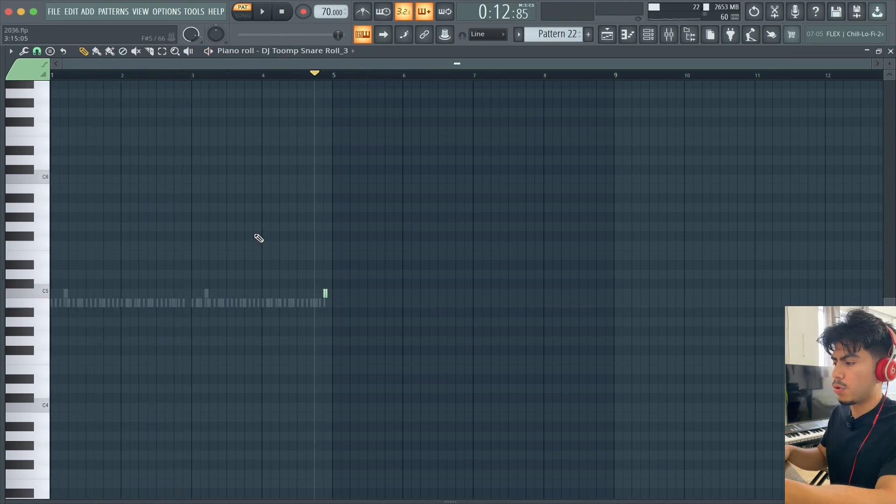
key(space)
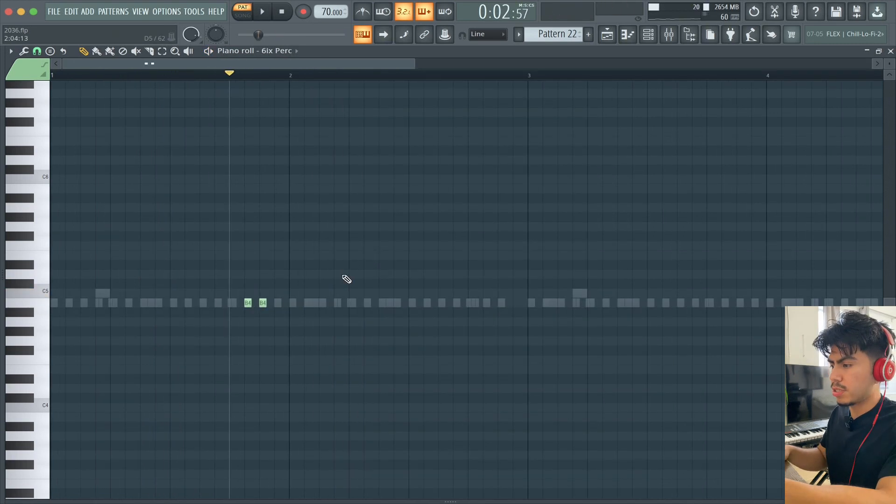
key(space)
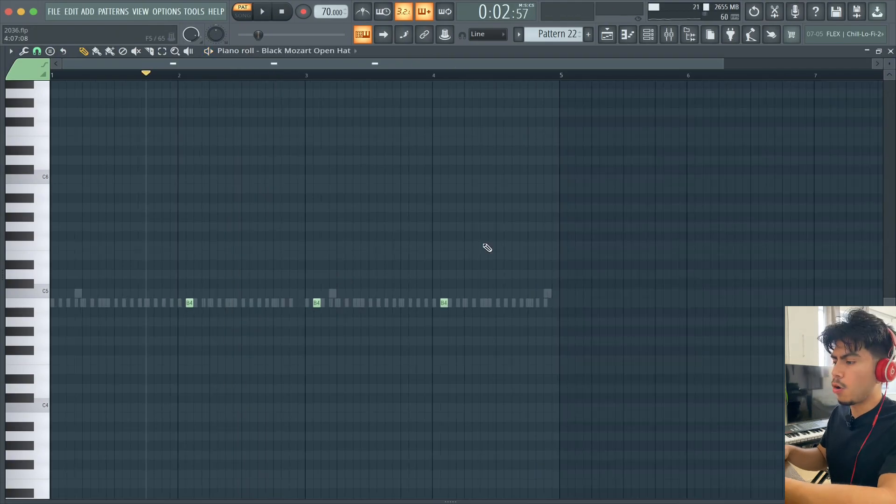
key(space)
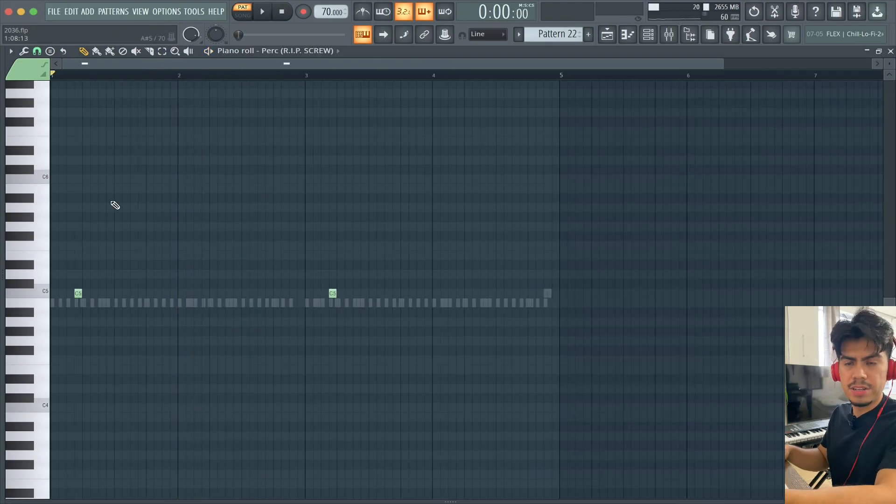
key(space)
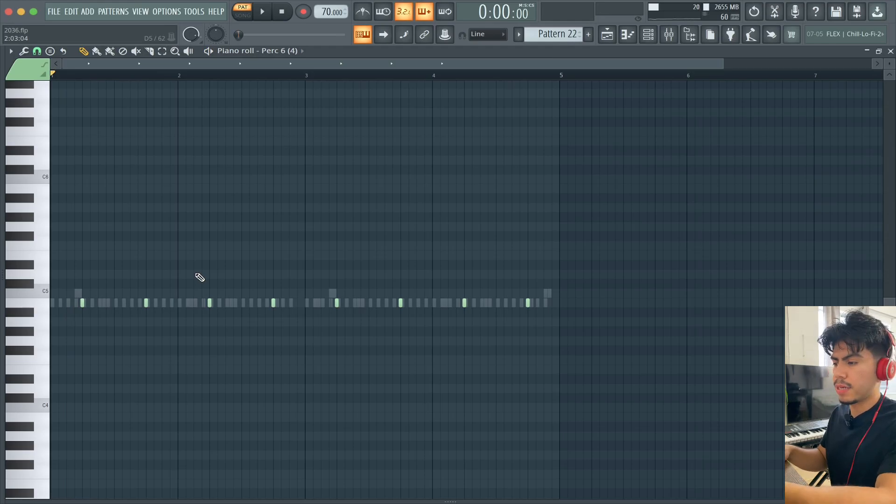
key(space)
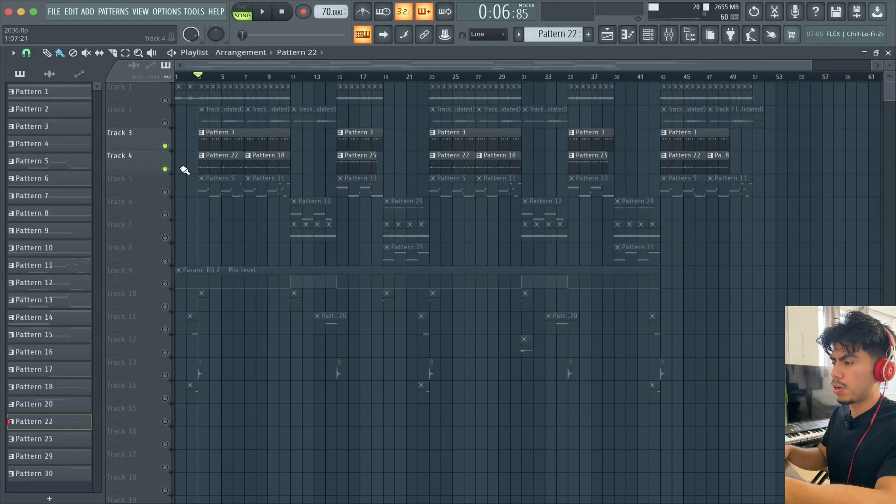
- Play Tracks 3 and 4 together, Track 5 on its own, and Tracks 3 to 5 combined from bar 3 of the playlist
key(space)
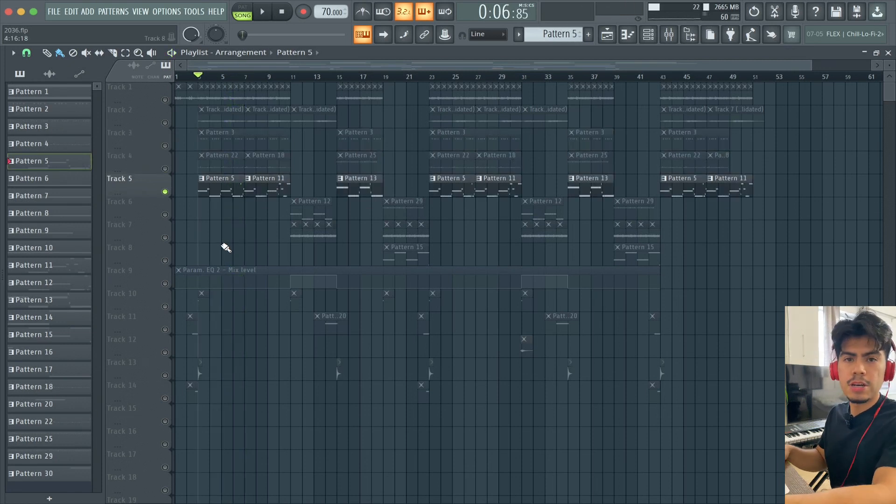
key(space)
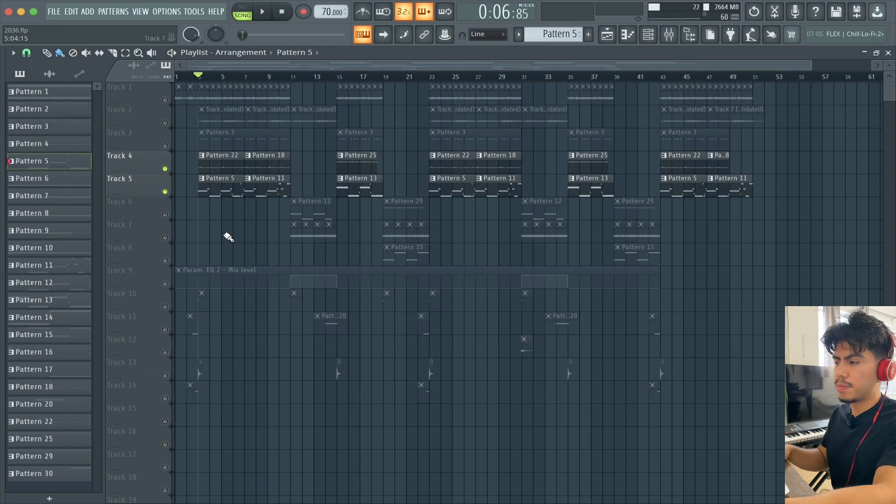
click(165, 146)
key(space)
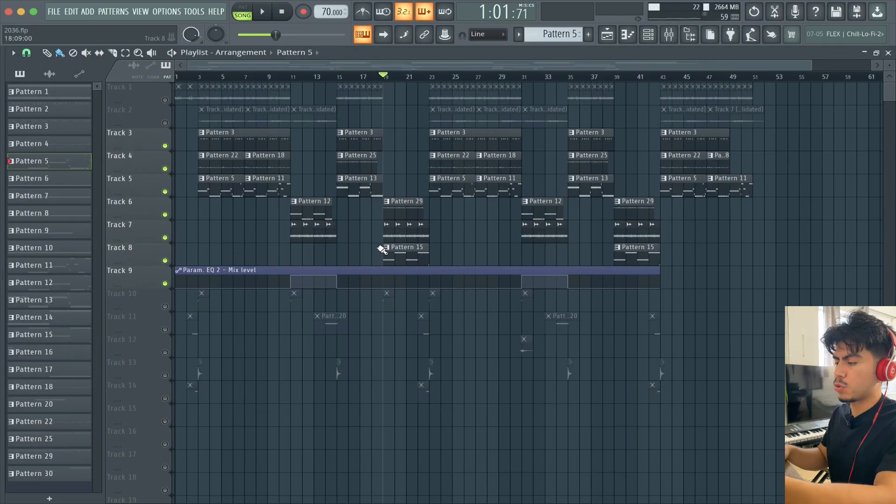
- Open Pattern 15's bass notes in the piano roll and play the pattern on its own
double_click(396, 254)
key(space)
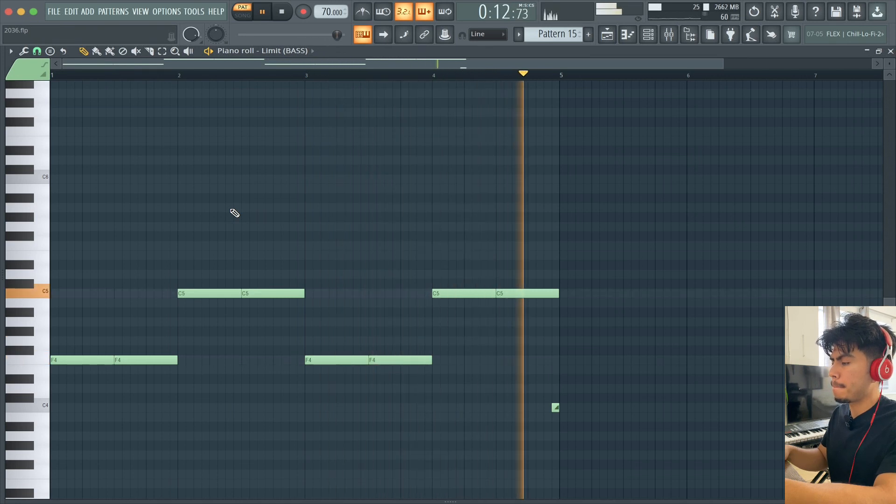
key(space)
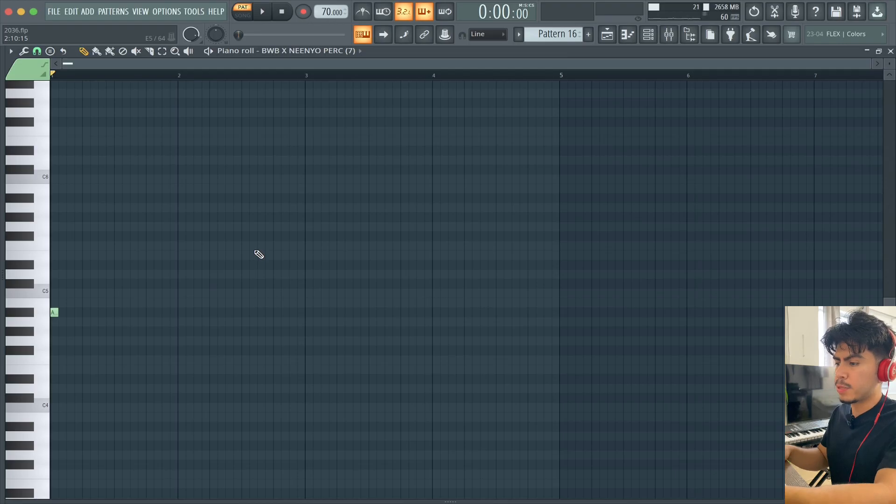
- Audition Pattern 16's percussion hit, and play the arrangement from bar 2 with Tracks 1, 2, 12 and 13 muted
key(space)
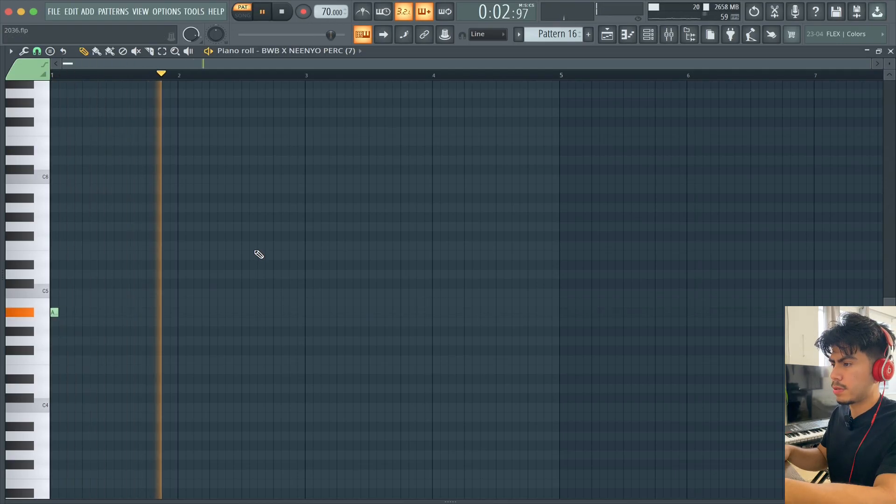
key(space)
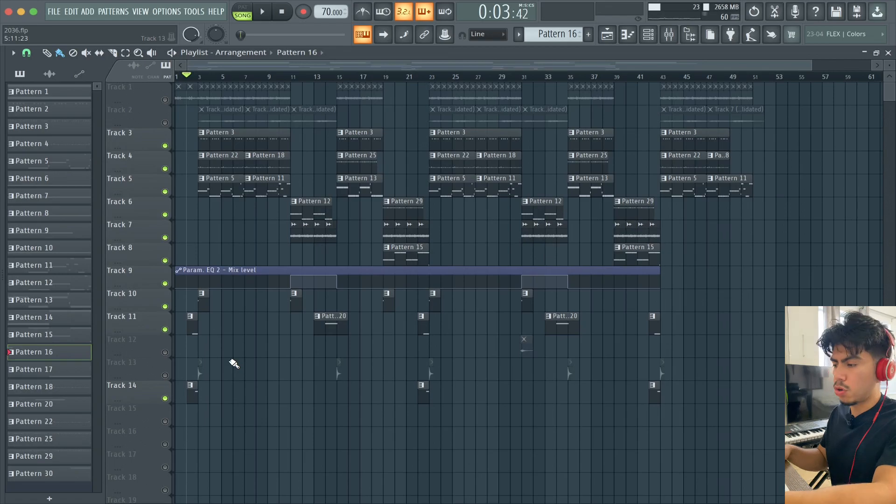
key(space)
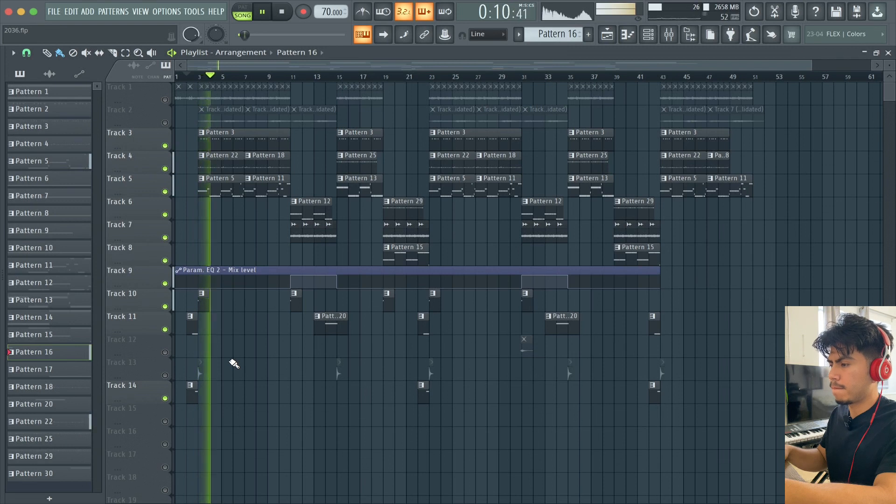
key(space)
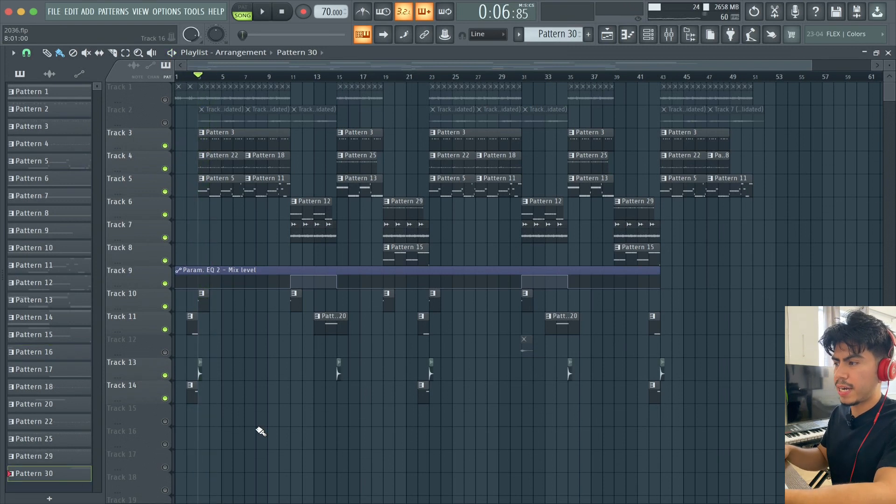
- Open the audio clip at bar 3 on Track 13, and play the arrangement from the start with Tracks 1 to 14 enabled
double_click(201, 375)
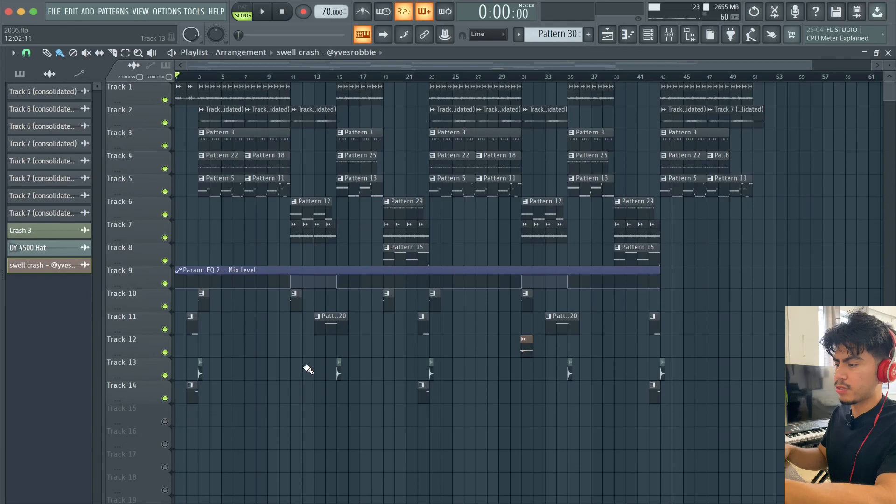
key(space)
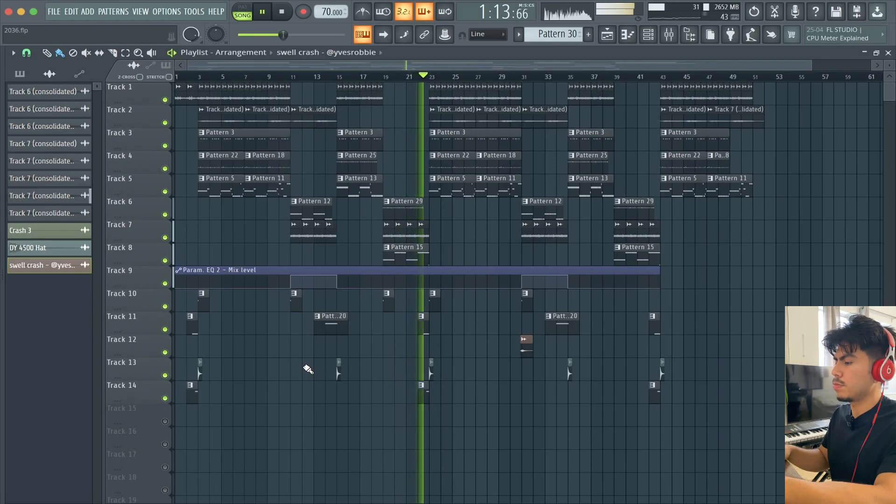
key(space)
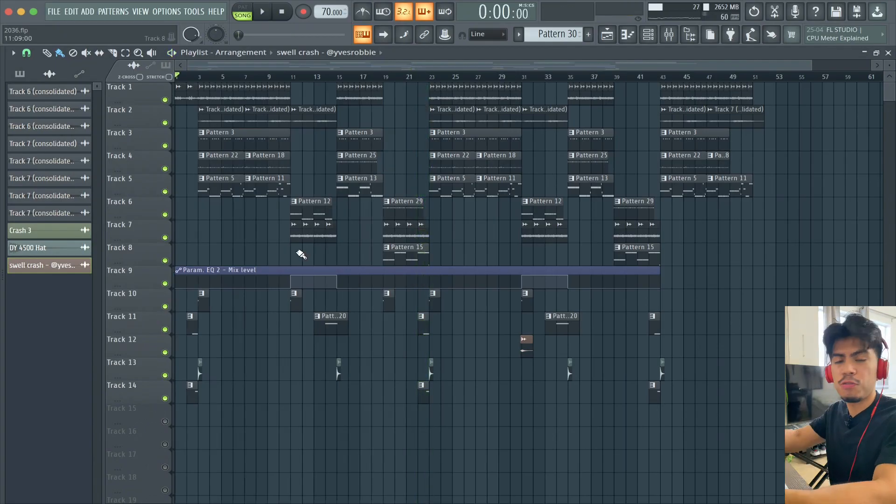